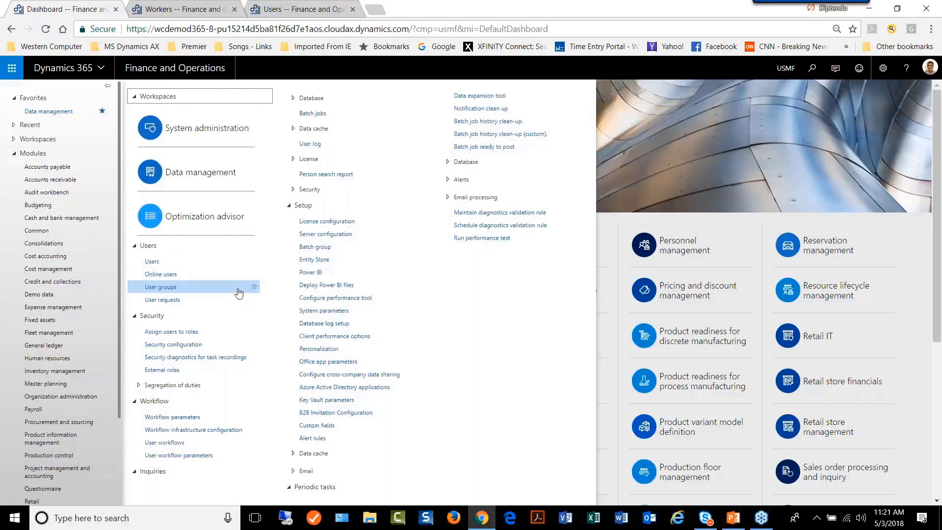
- Open System administration > Users to list all user accounts
left_click(178, 263)
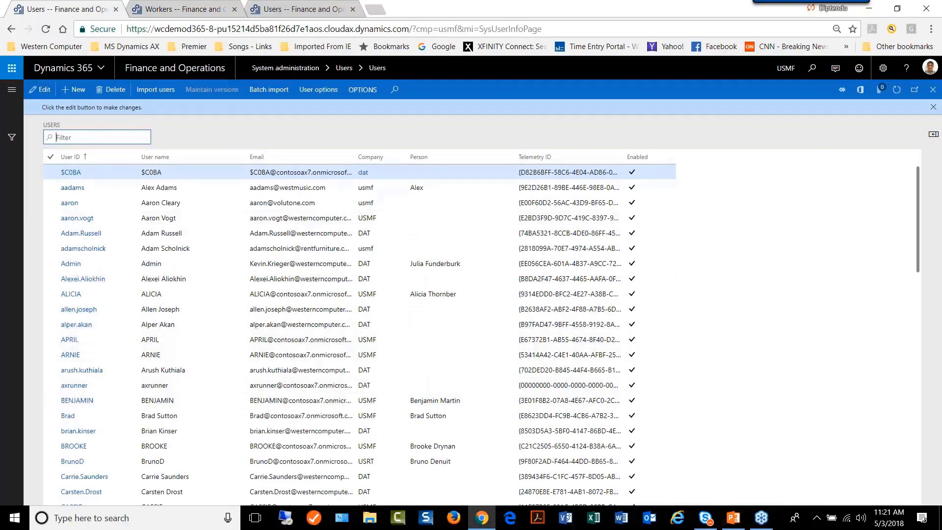
- Open a user record from the list to review its security roles, then close it
scroll(921, 302, "down", 3)
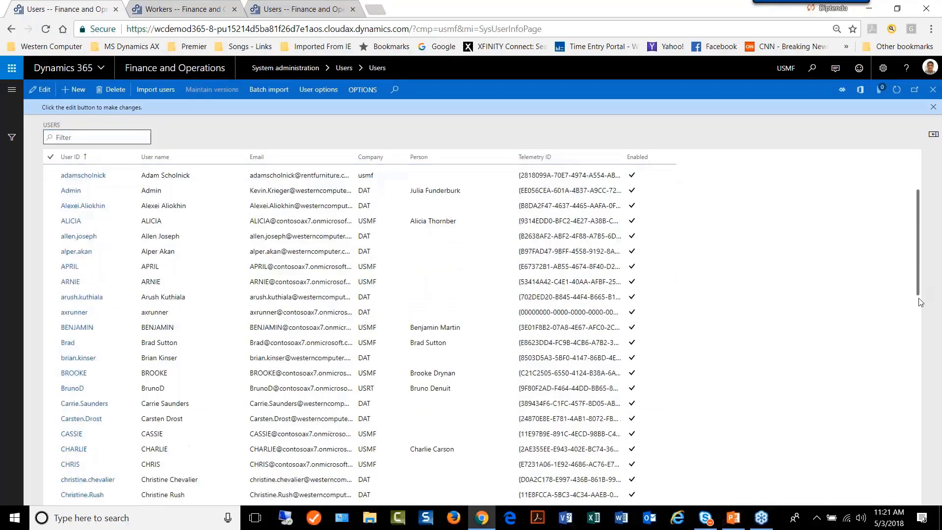
scroll(343, 302, "down", 5)
left_click(97, 304)
left_click(96, 303)
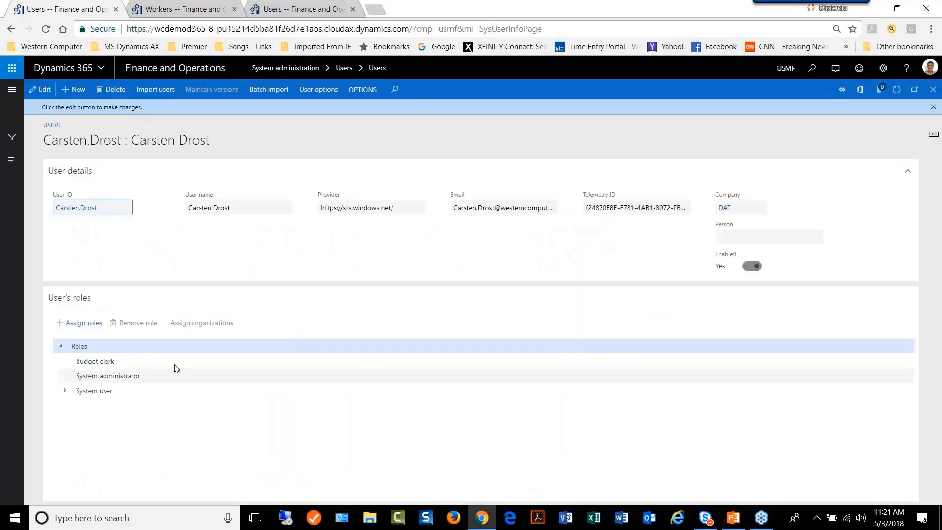
left_click(933, 107)
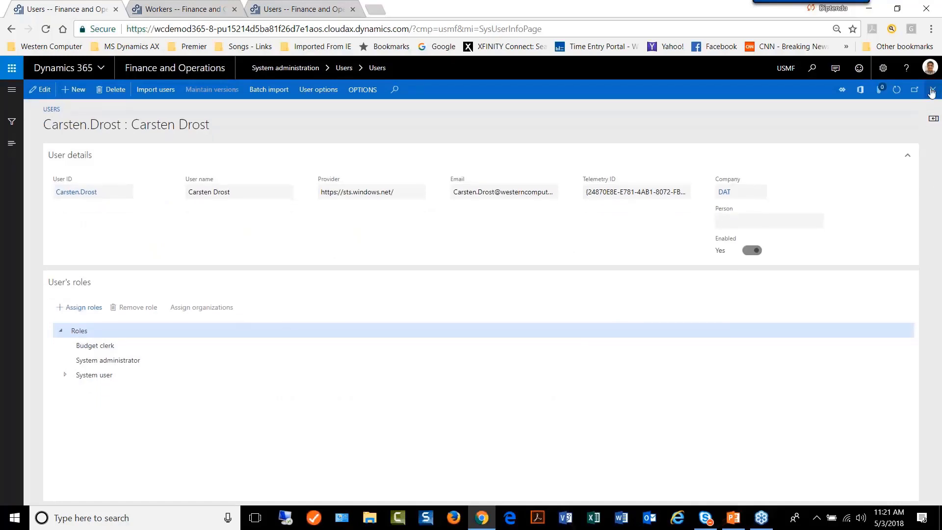
left_click(932, 90)
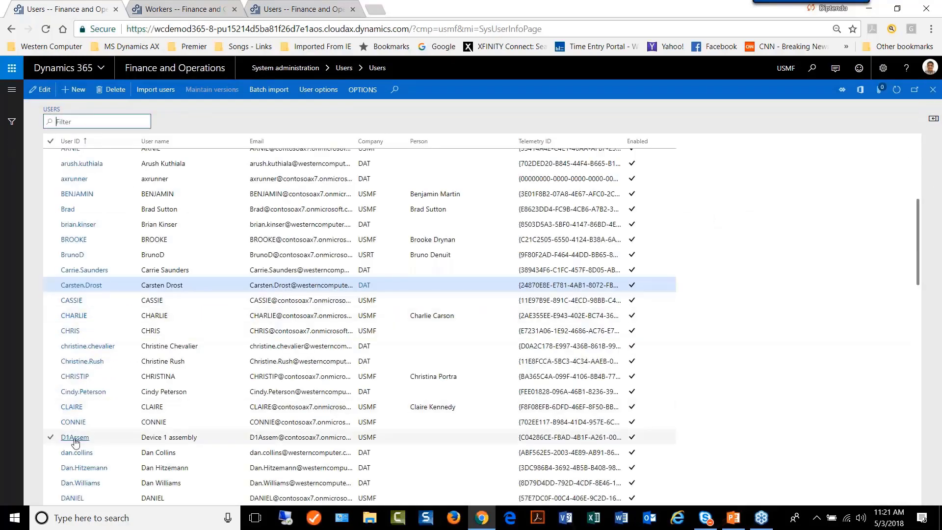
- Review the D1Assem user's roles, then close the Users list back to the dashboard
left_click(57, 437)
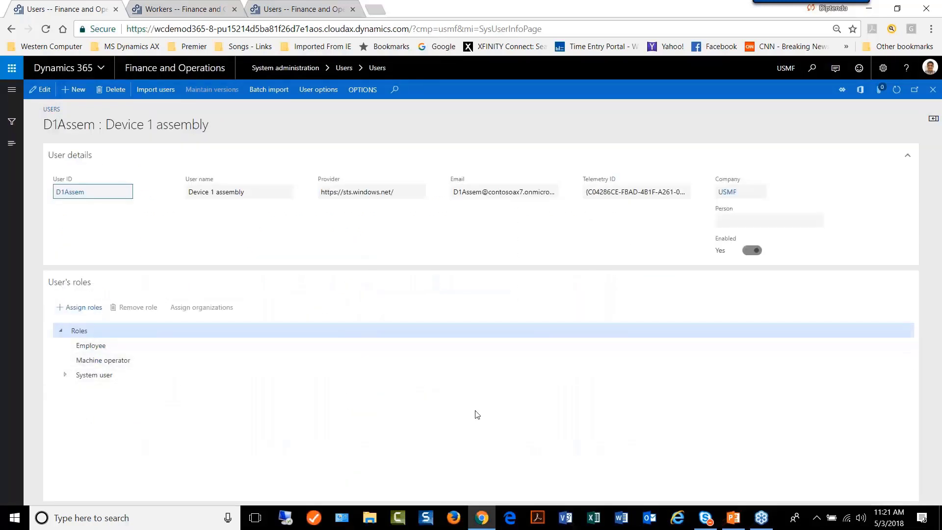
left_click(933, 90)
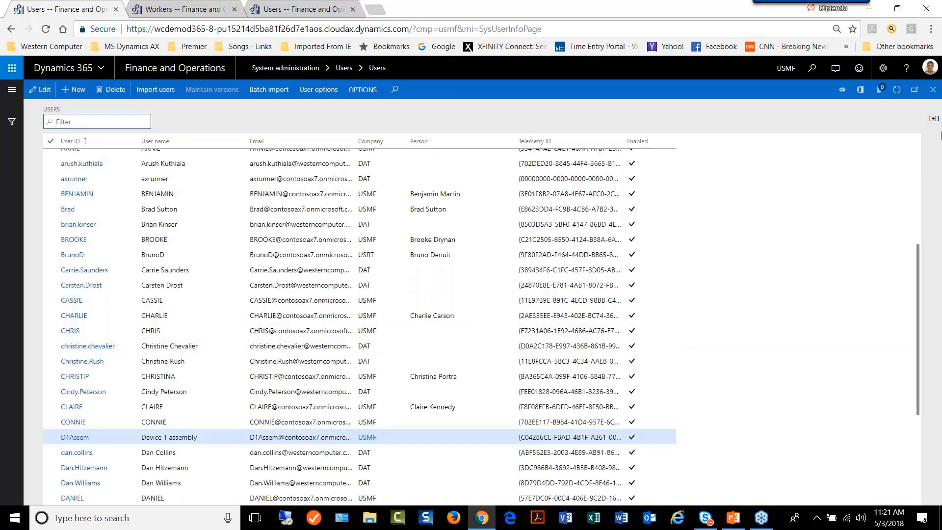
left_click(932, 89)
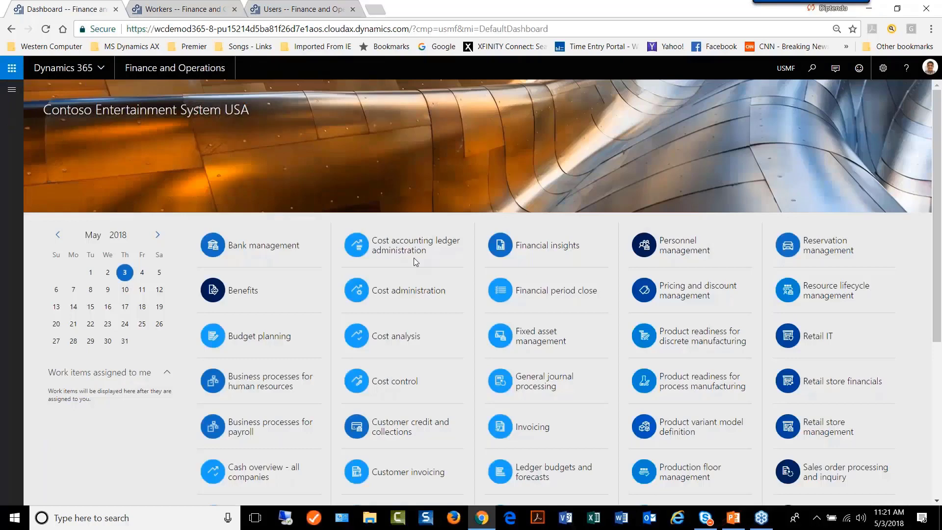
- Go to Security > Assign users to roles and select the System administrator role
left_click(12, 89)
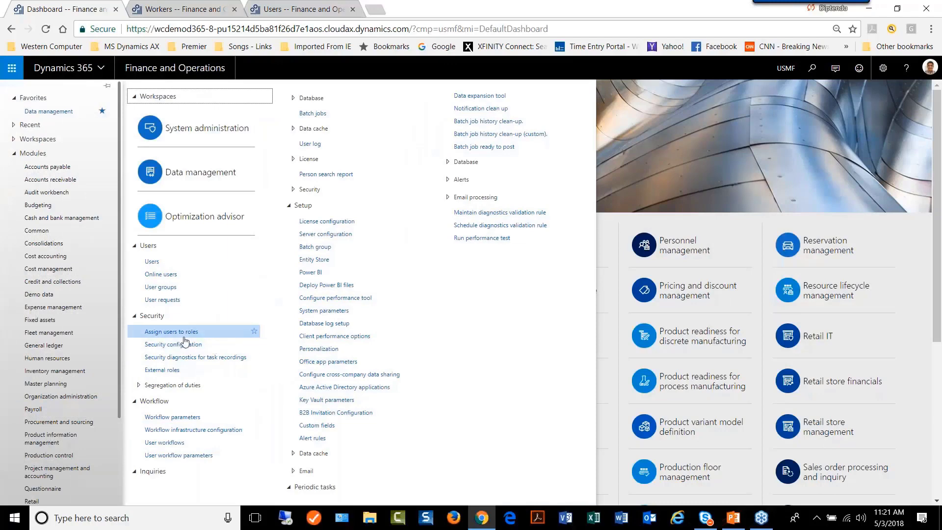
left_click(184, 332)
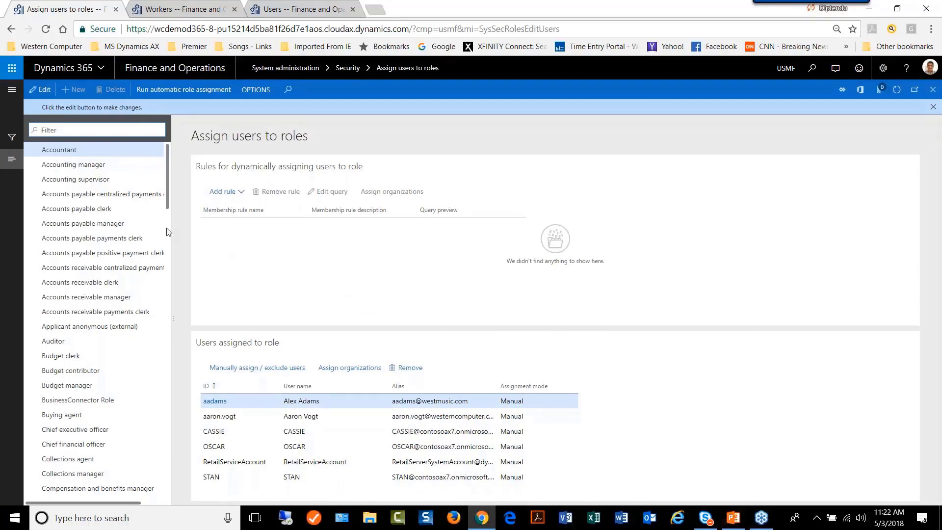
left_click_drag(167, 201, 173, 439)
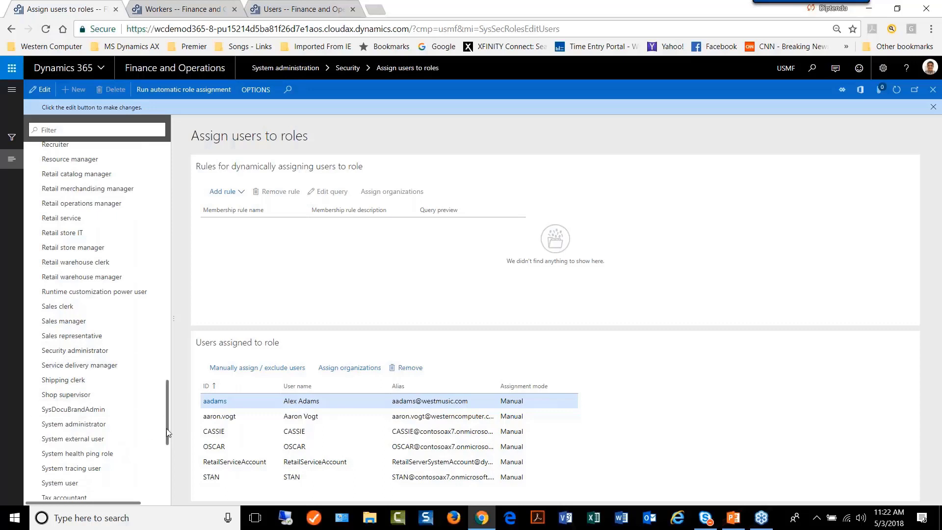
left_click_drag(166, 429, 169, 437)
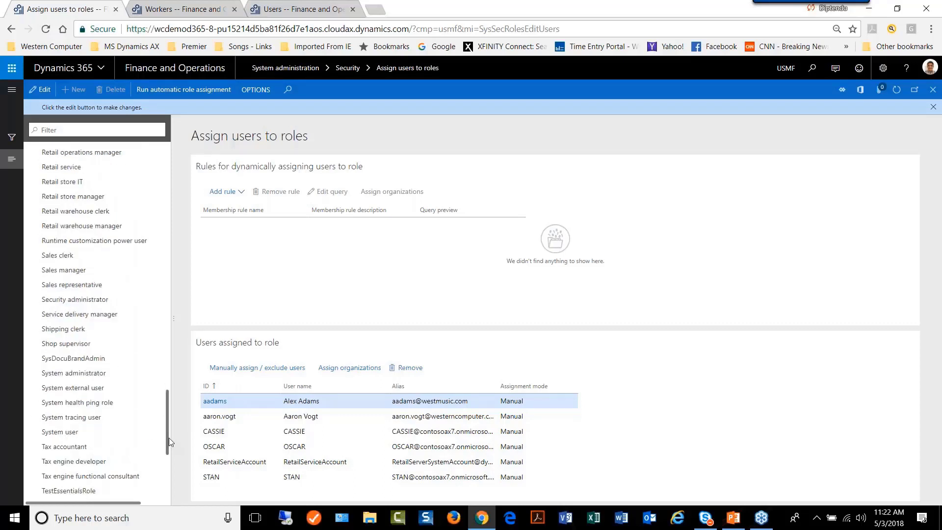
left_click(78, 379)
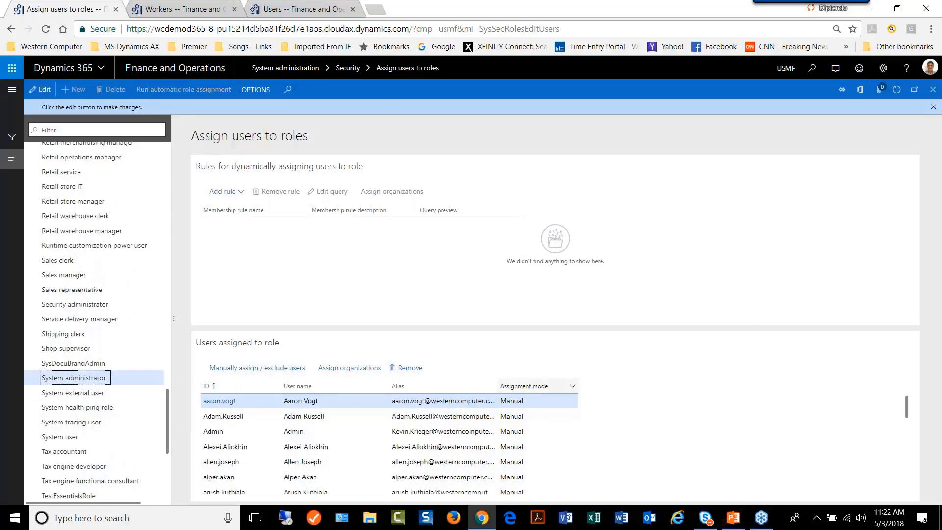
left_click_drag(908, 416, 914, 433)
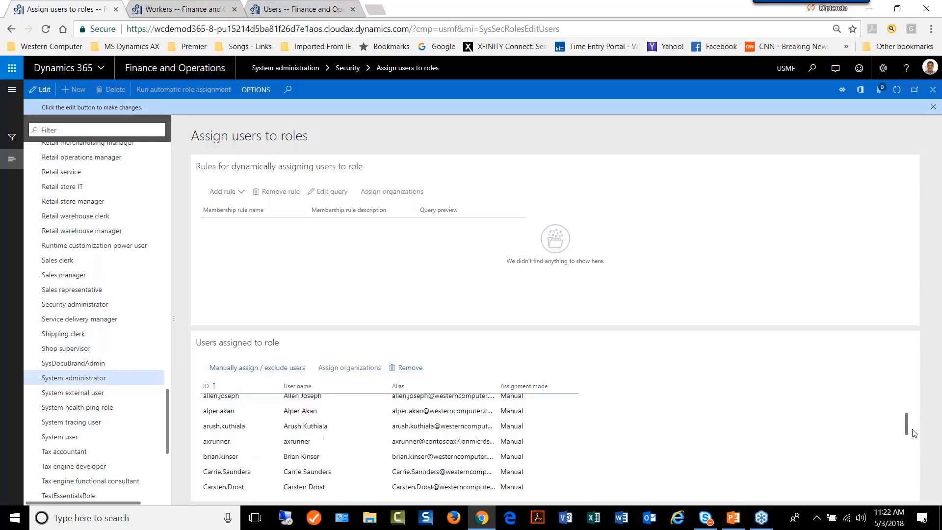
- Tick eight users in the manual assignment list and assign them to System administrator
left_click(283, 372)
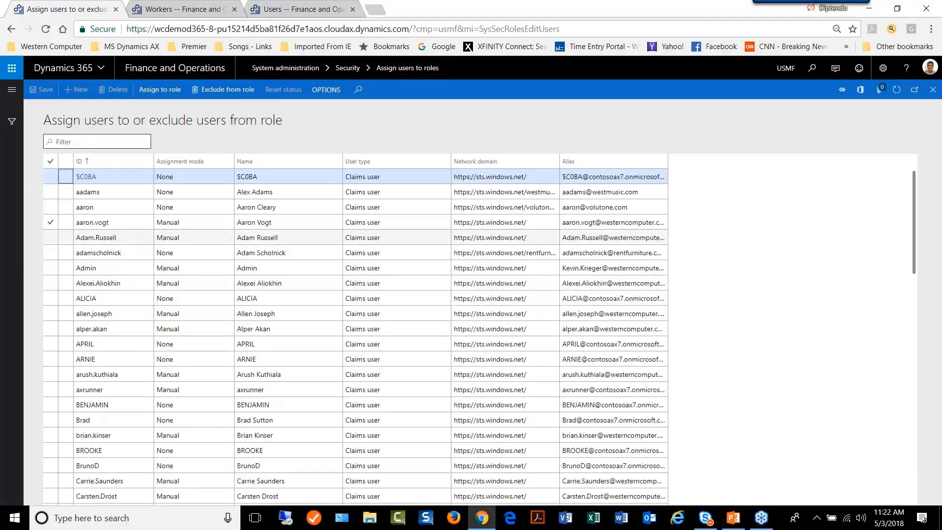
left_click(61, 315)
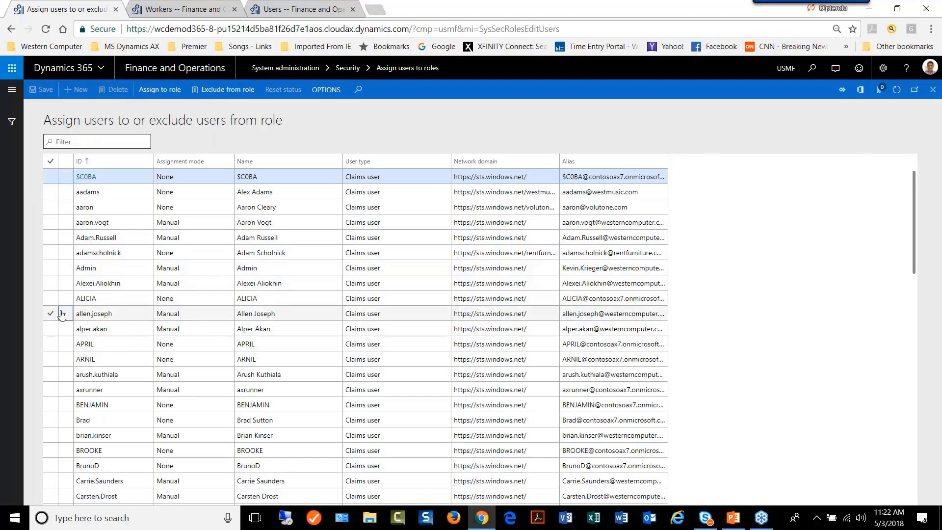
left_click(51, 391)
left_click(52, 422)
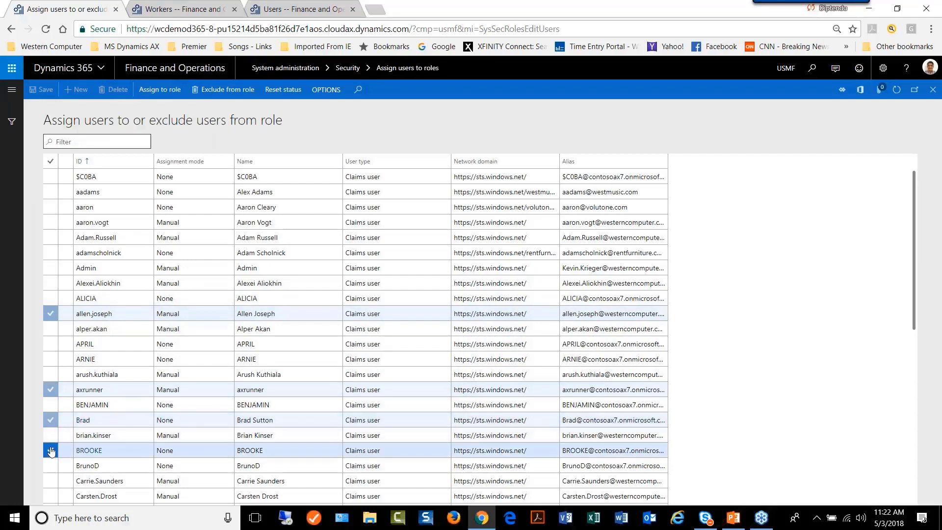
left_click(51, 437)
left_click(51, 450)
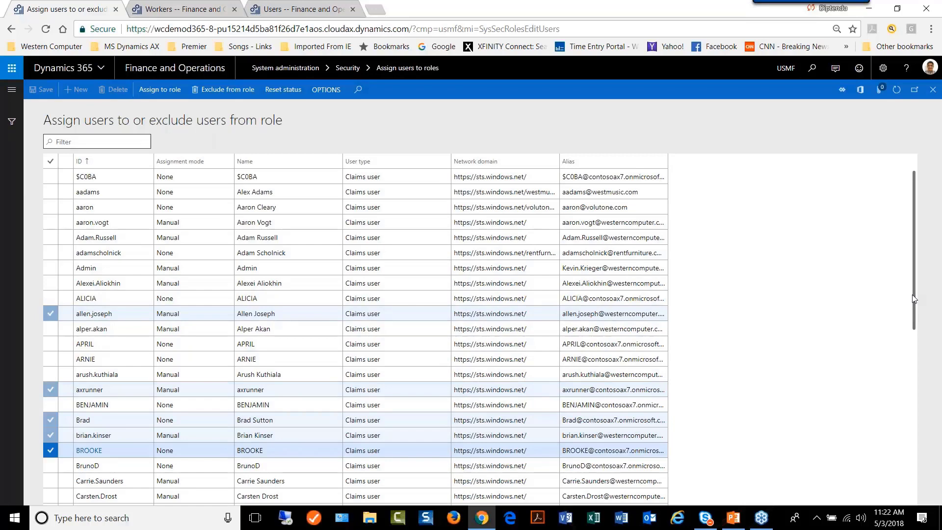
left_click_drag(913, 298, 914, 397)
left_click(50, 293)
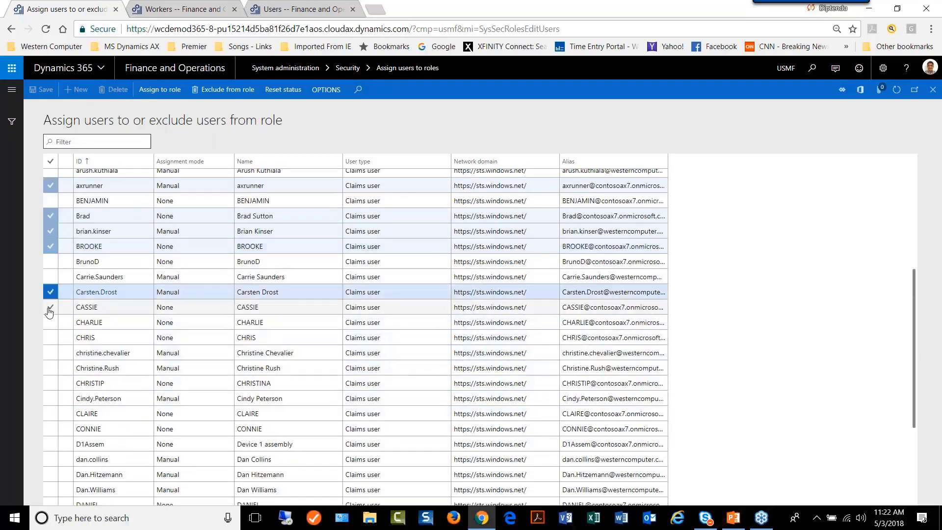
left_click(50, 307)
left_click(50, 323)
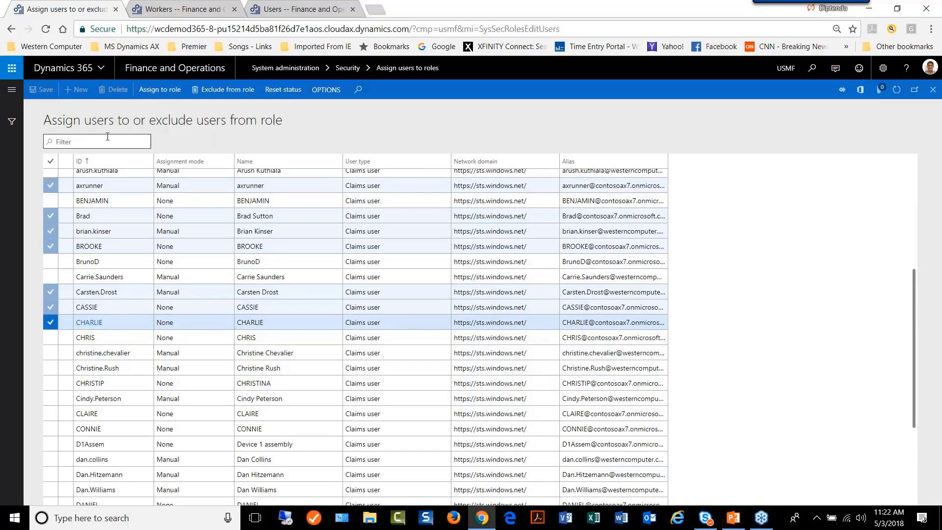
left_click(161, 91)
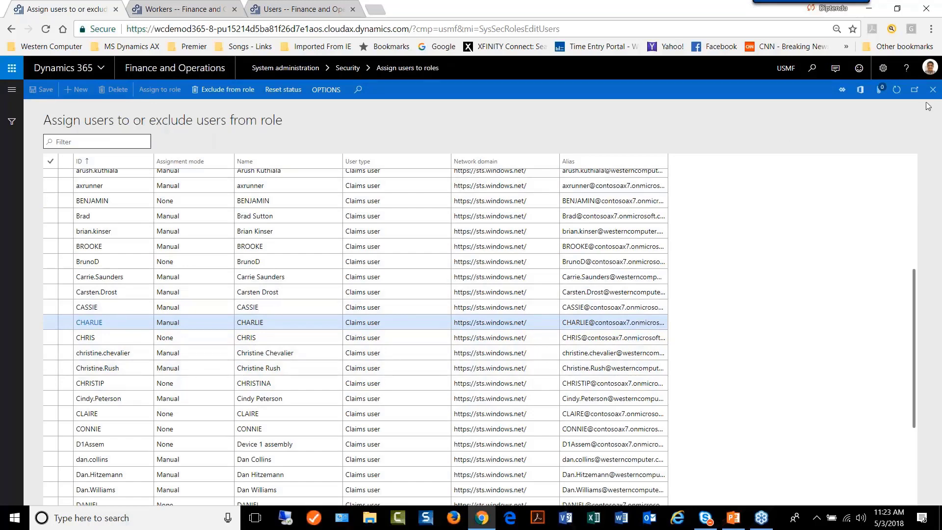
- Close the assignment form and select Resource manager, then Recruiter, to see its single user
key("Escape")
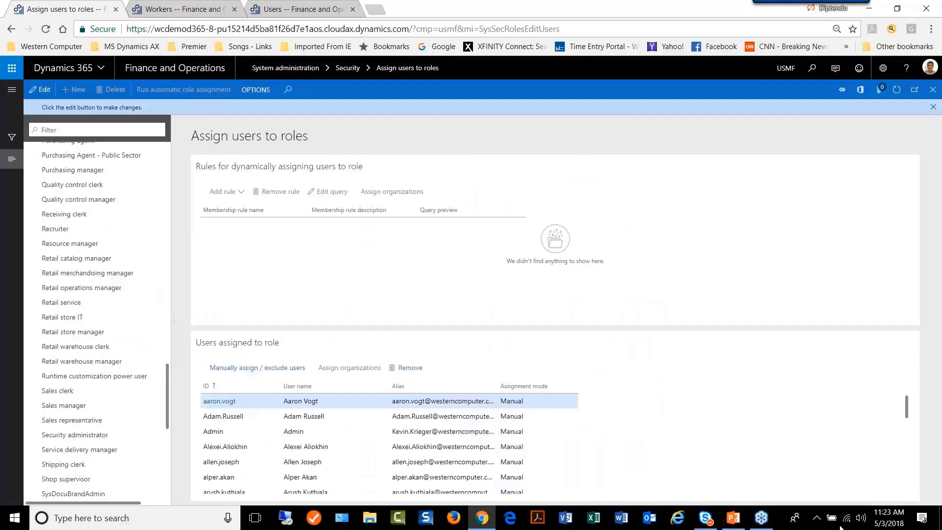
left_click_drag(907, 406, 907, 473)
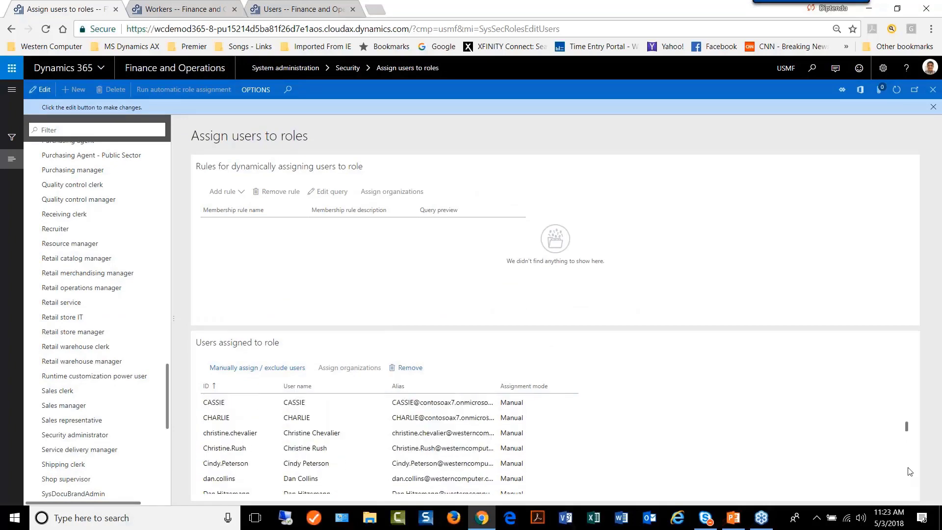
left_click_drag(906, 438, 908, 400)
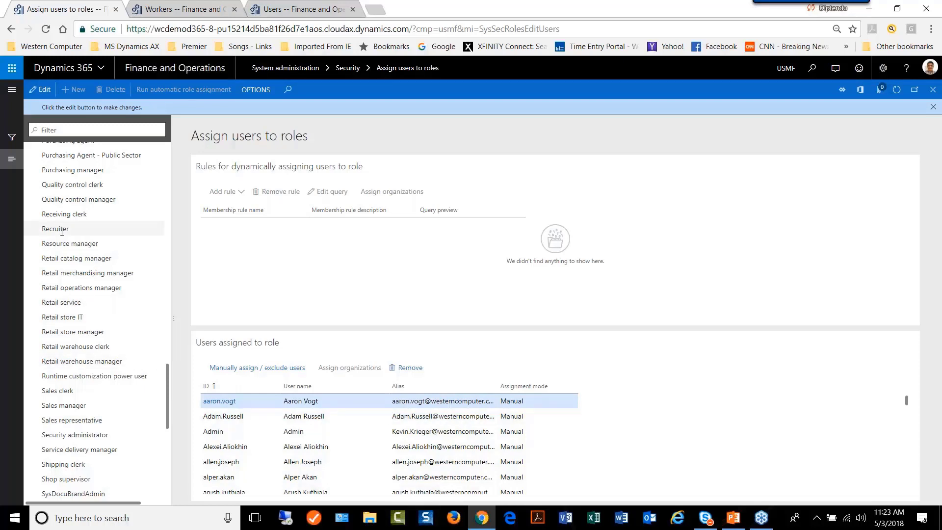
left_click(43, 244)
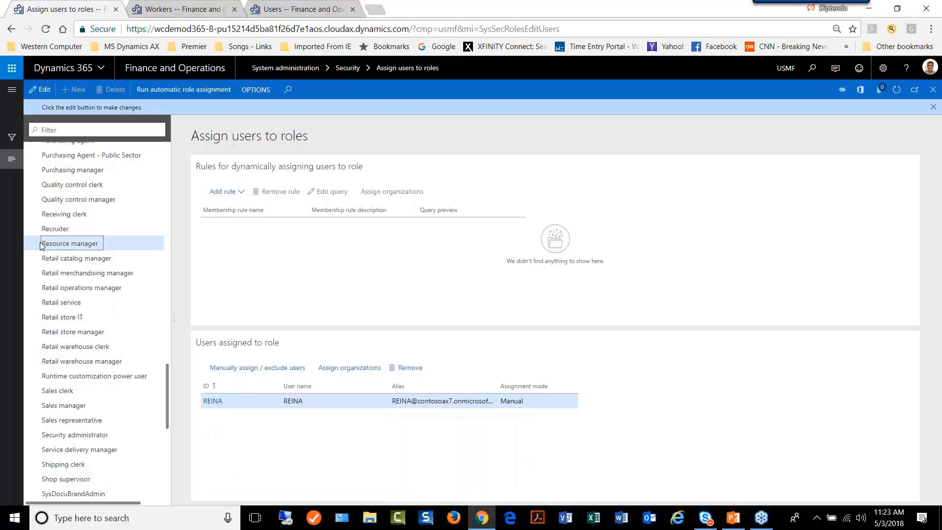
left_click(58, 229)
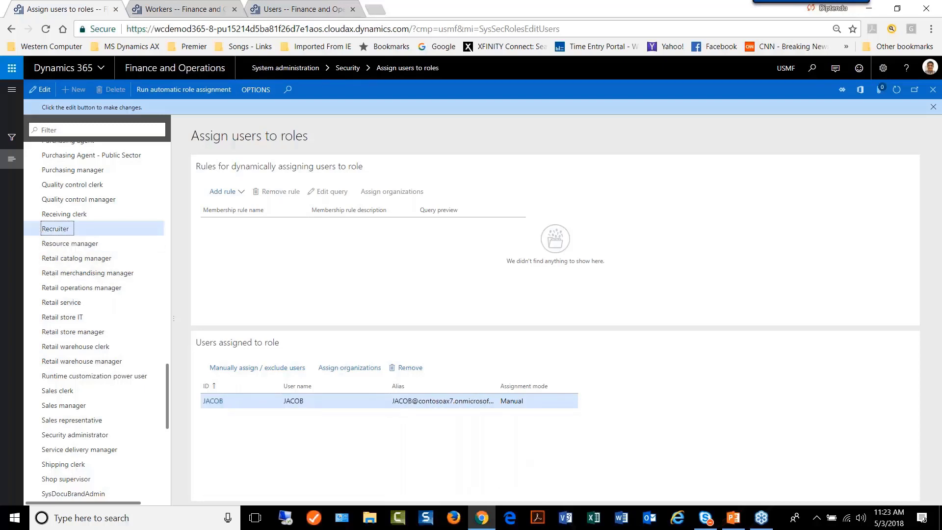
- In the Recruiter manual assignment list, toggle several user checkboxes, leaving Admin unmarked
left_click(265, 375)
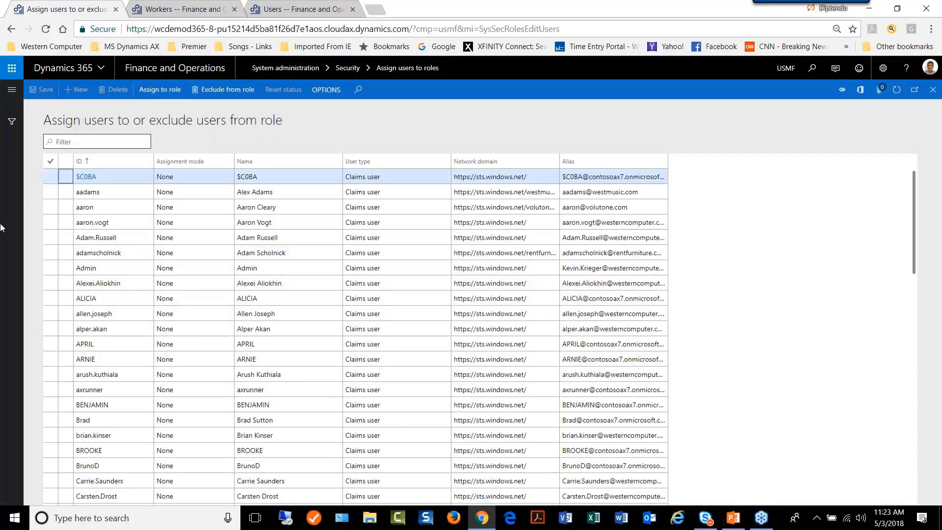
left_click(62, 237)
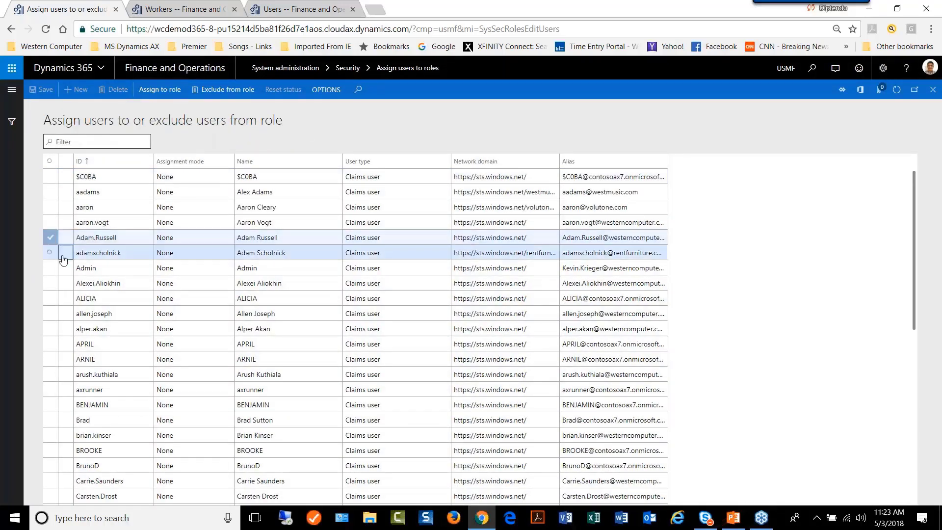
left_click(50, 253)
left_click(50, 238)
left_click(50, 267)
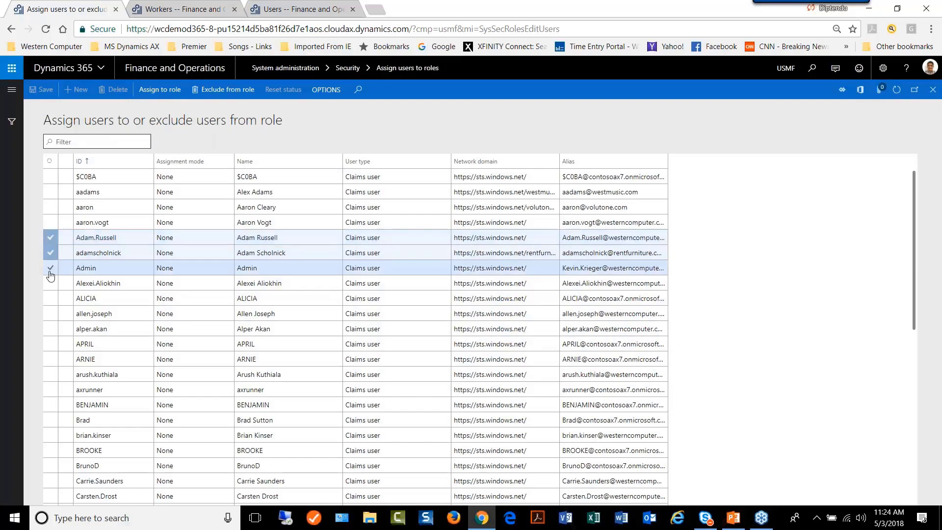
left_click(50, 283)
left_click(49, 273)
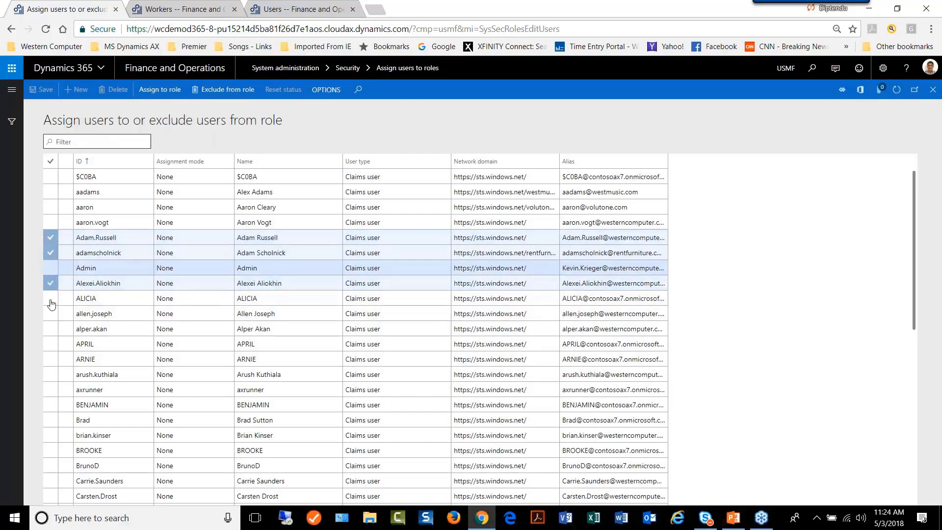
left_click(50, 313)
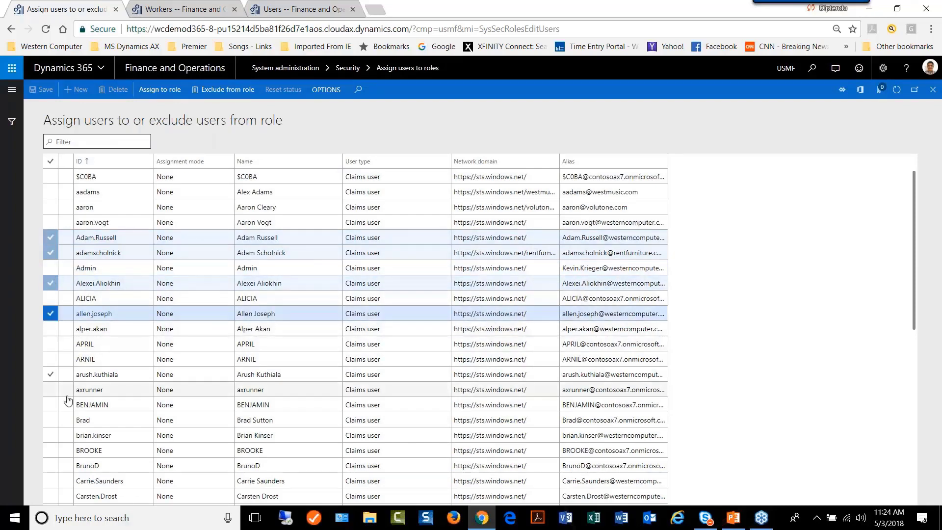
- Tick three users further down, assign them to Recruiter and close the form
scroll(49, 383, "down", 6)
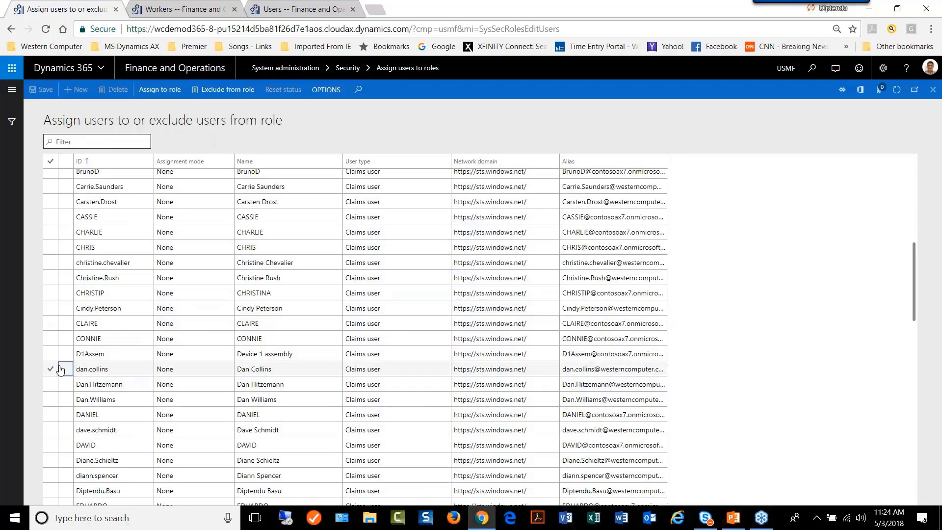
left_click(58, 369)
left_click(51, 384)
left_click(51, 399)
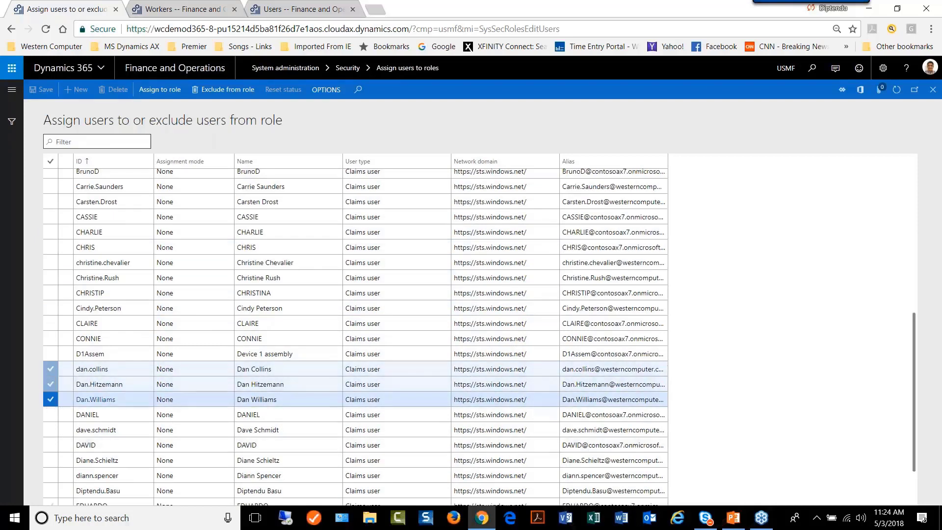
left_click(166, 93)
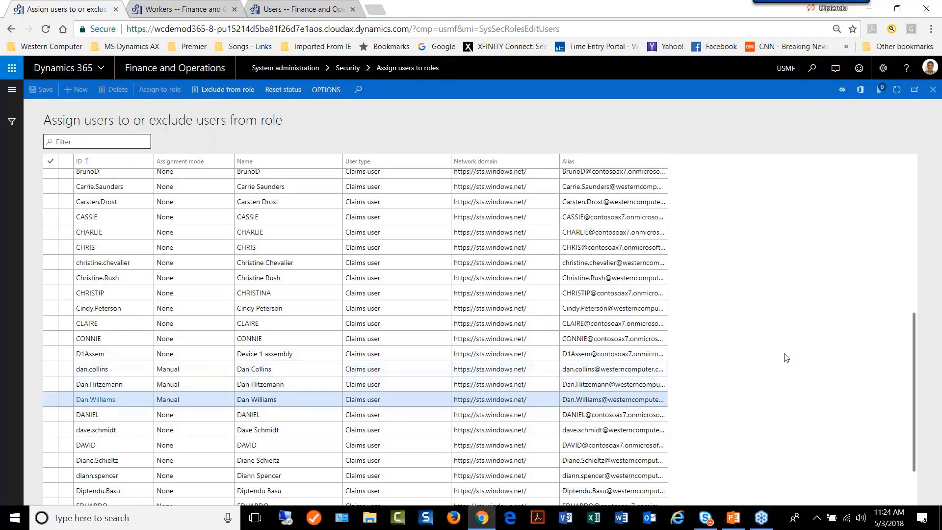
left_click(933, 89)
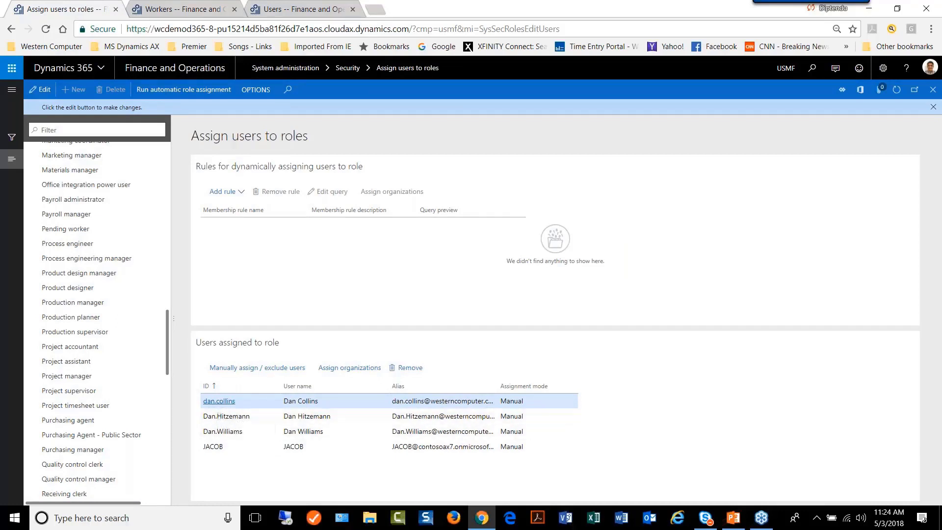
- Remove the three added users from Recruiter one by one, confirming each with Yes
mouse_move(167, 346)
left_mouse_down()
mouse_move(174, 261)
mouse_move(175, 352)
left_mouse_up()
scroll(137, 353, "down", 2)
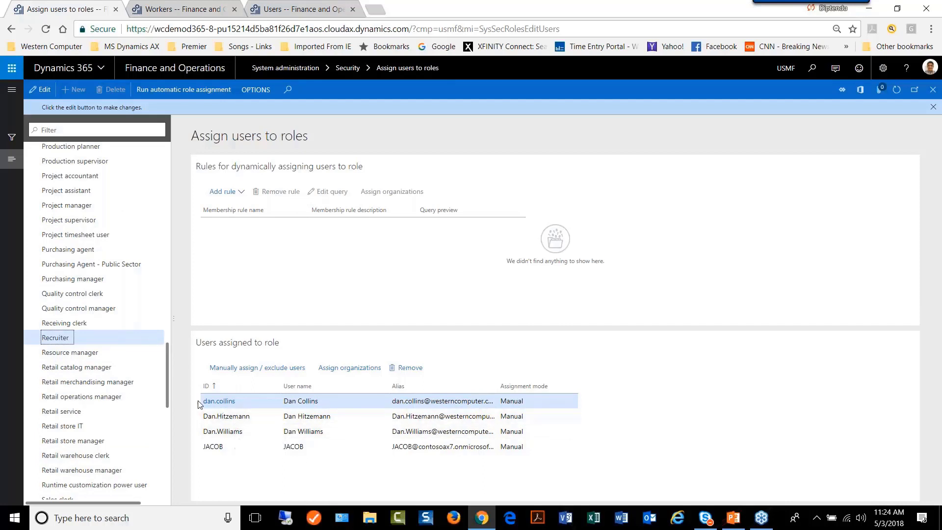
left_click(407, 367)
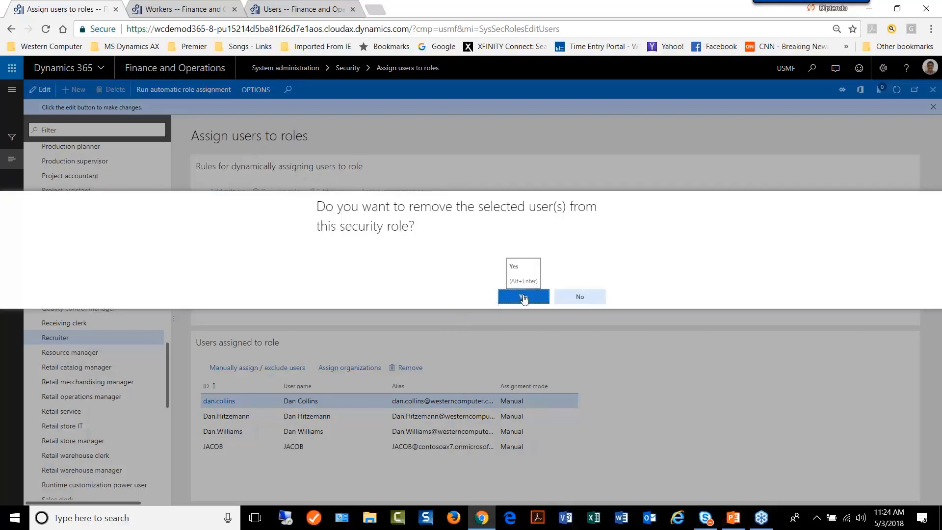
left_click(523, 297)
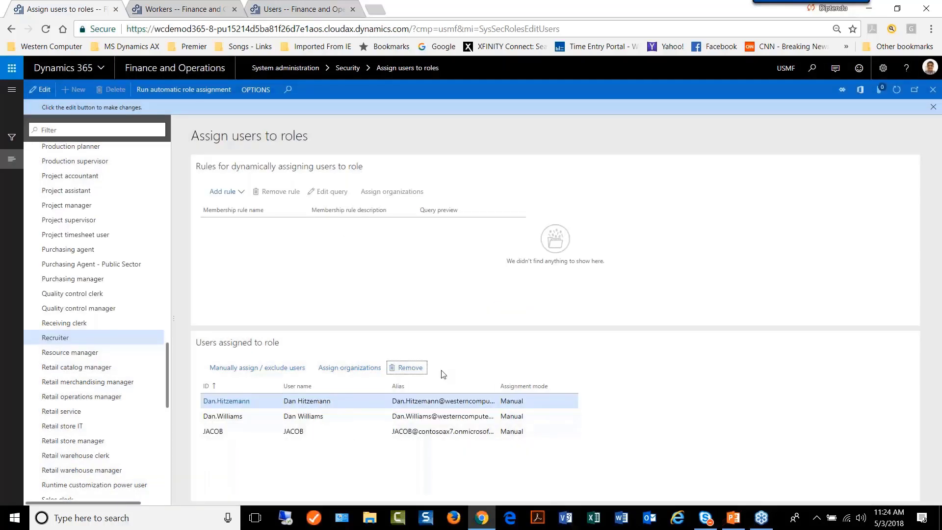
left_click(407, 368)
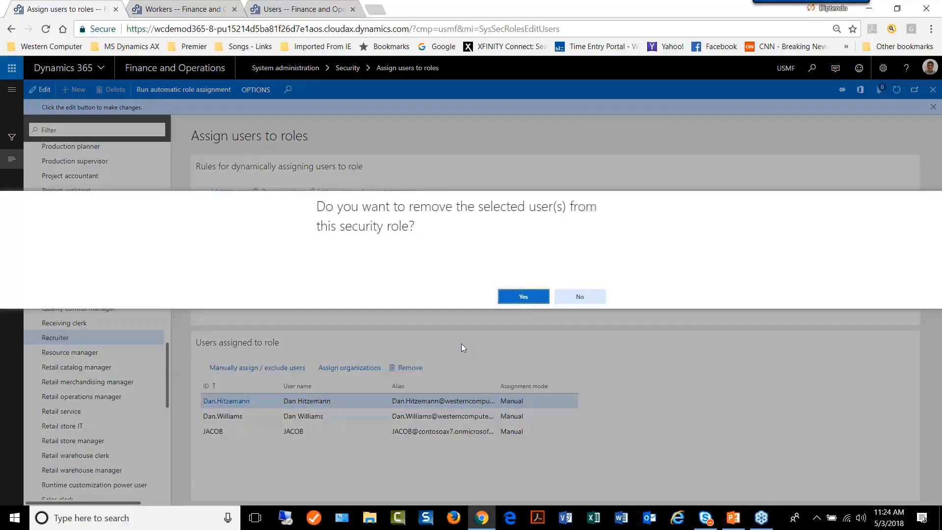
left_click(517, 304)
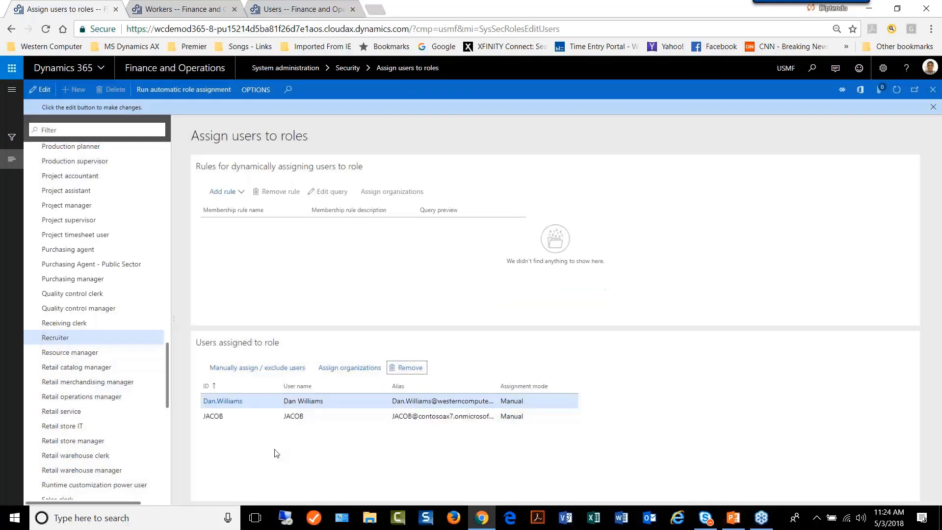
left_click(298, 400)
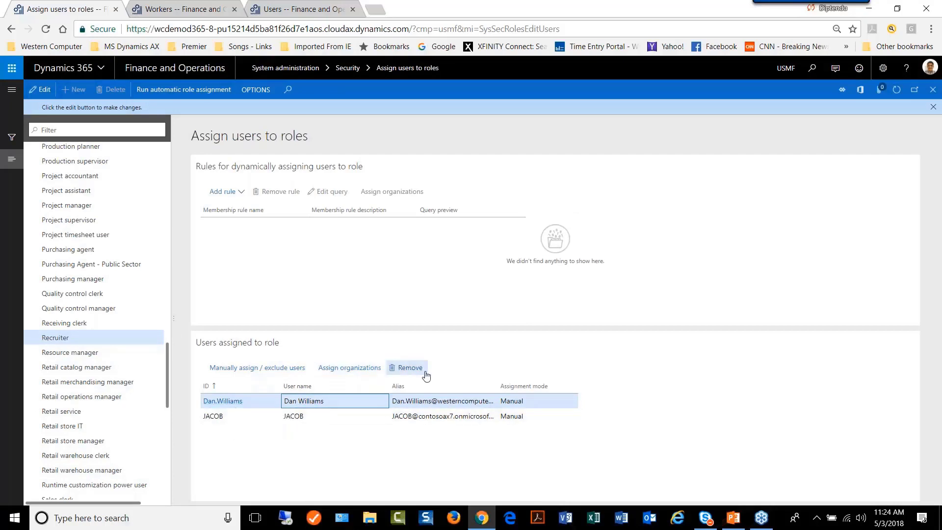
left_click(410, 368)
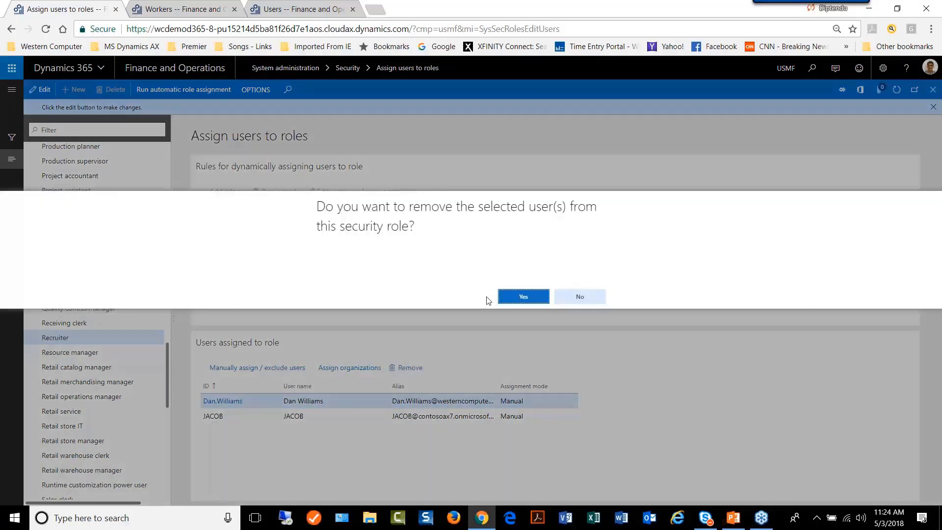
left_click(533, 297)
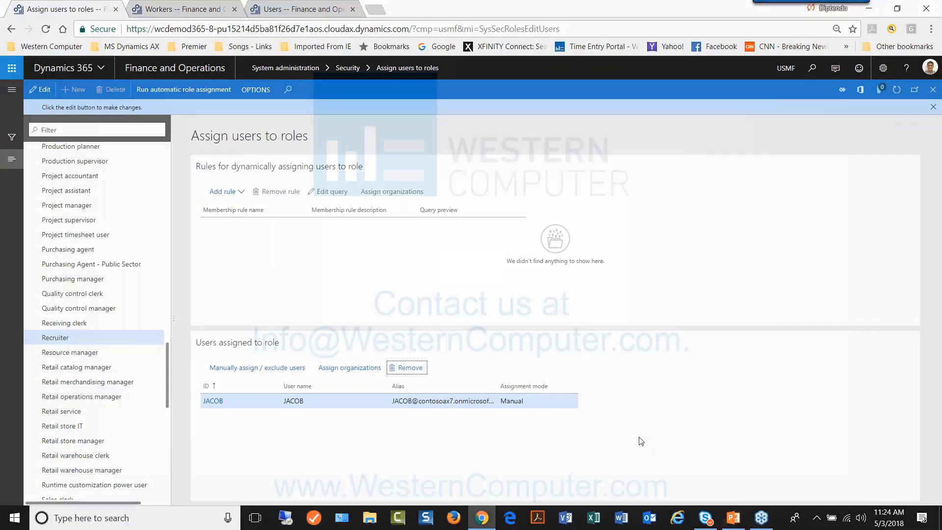